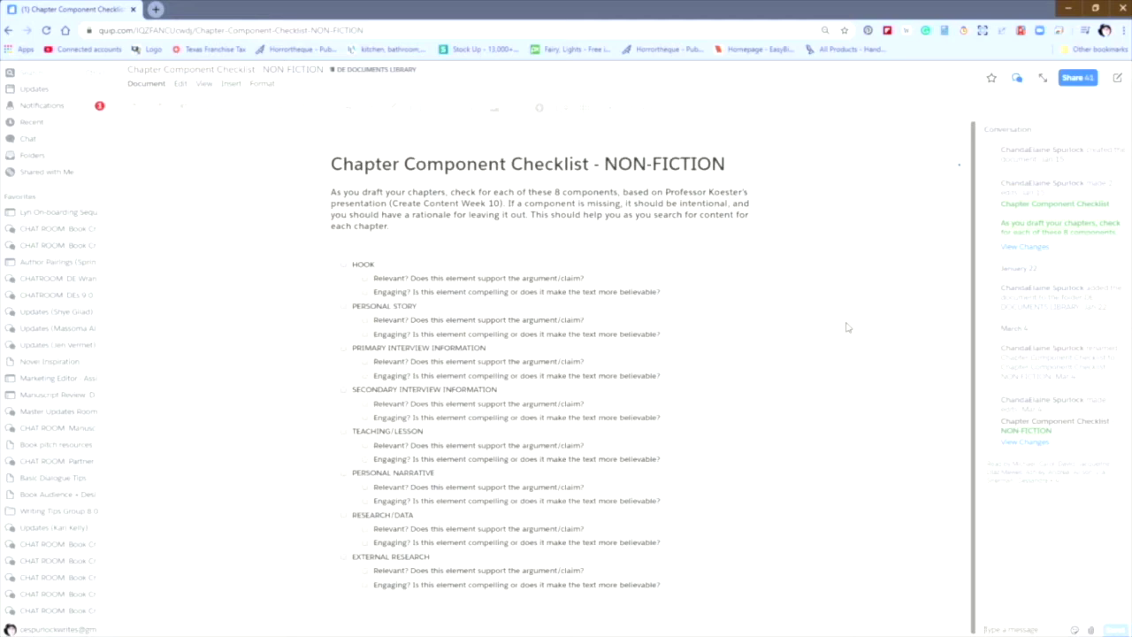
Copy the entire NON-FICTION chapter component checklist into a new document in the private DOCUMENTS folder.
{"action": "left_click", "coordinate": [510, 257]}
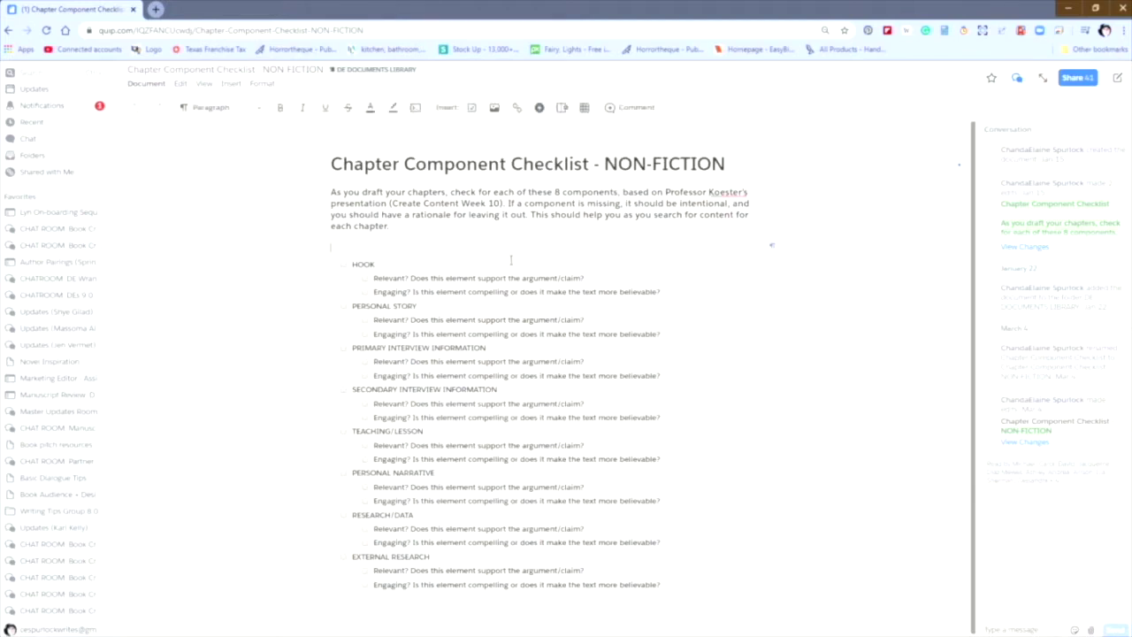
{"action": "key", "text": "ctrl+Home"}
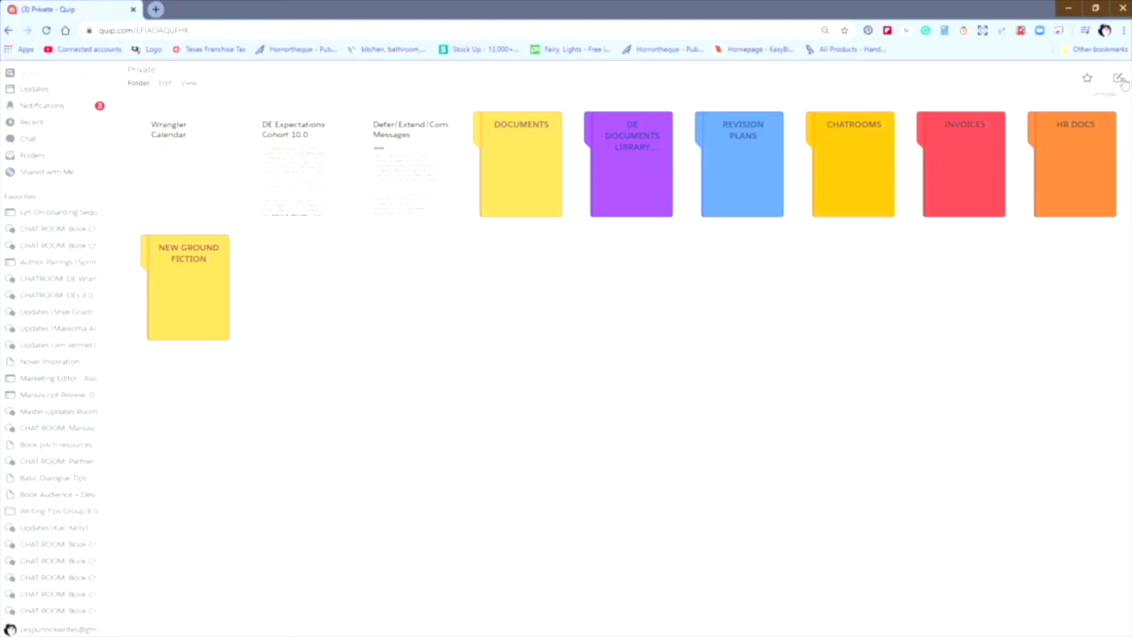
{"action": "left_click", "coordinate": [1119, 79]}
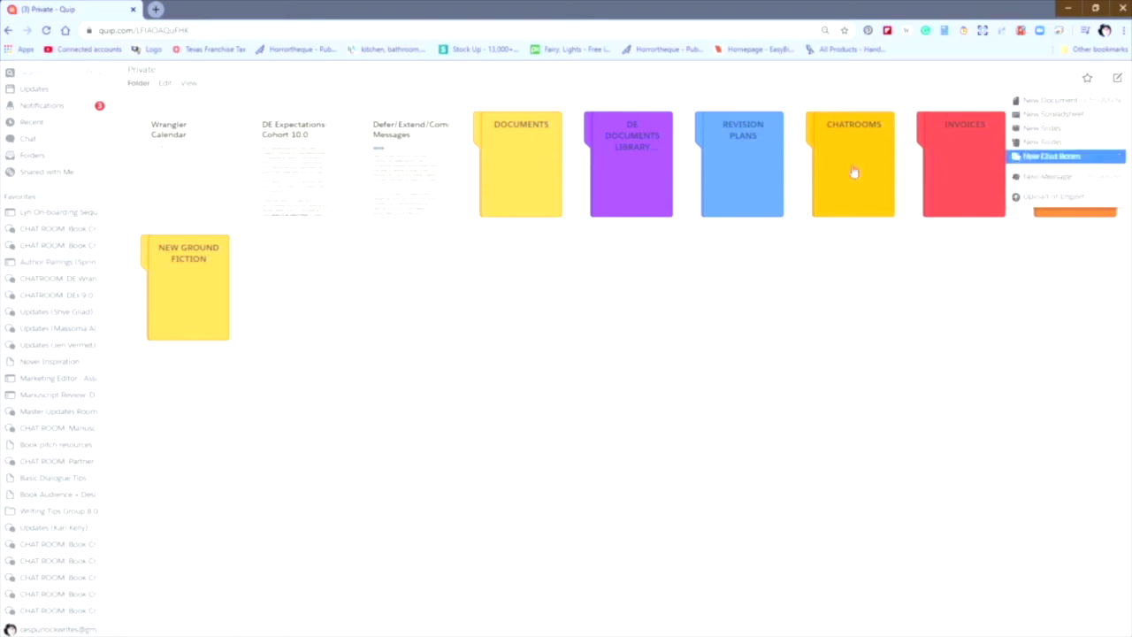
{"action": "left_click", "coordinate": [414, 236]}
{"action": "left_click", "coordinate": [520, 175]}
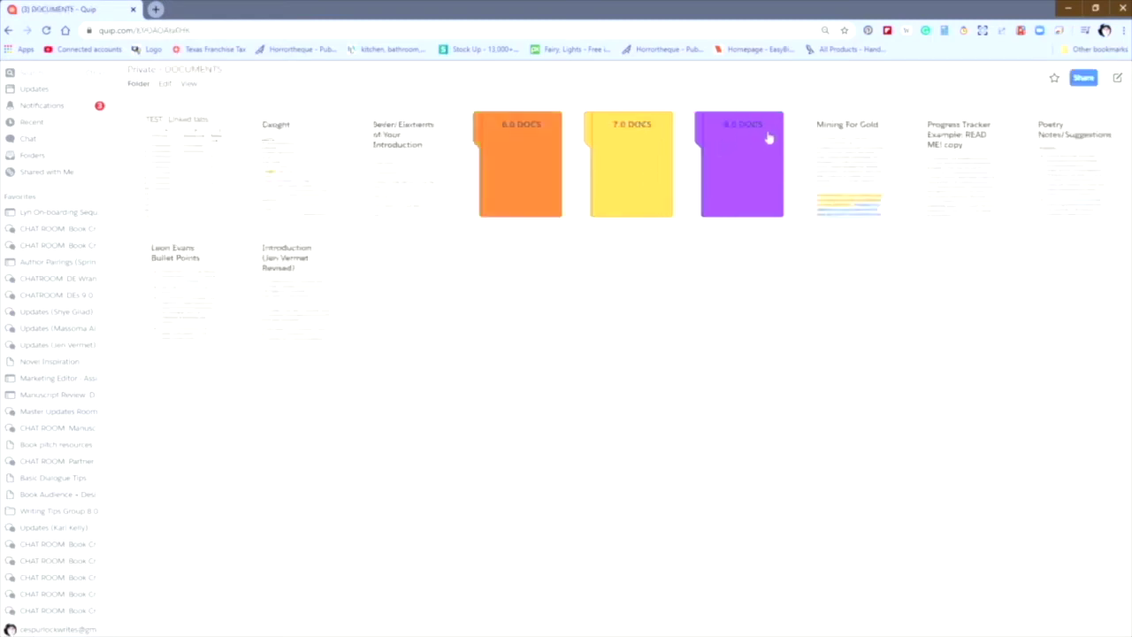
{"action": "left_click", "coordinate": [1118, 80]}
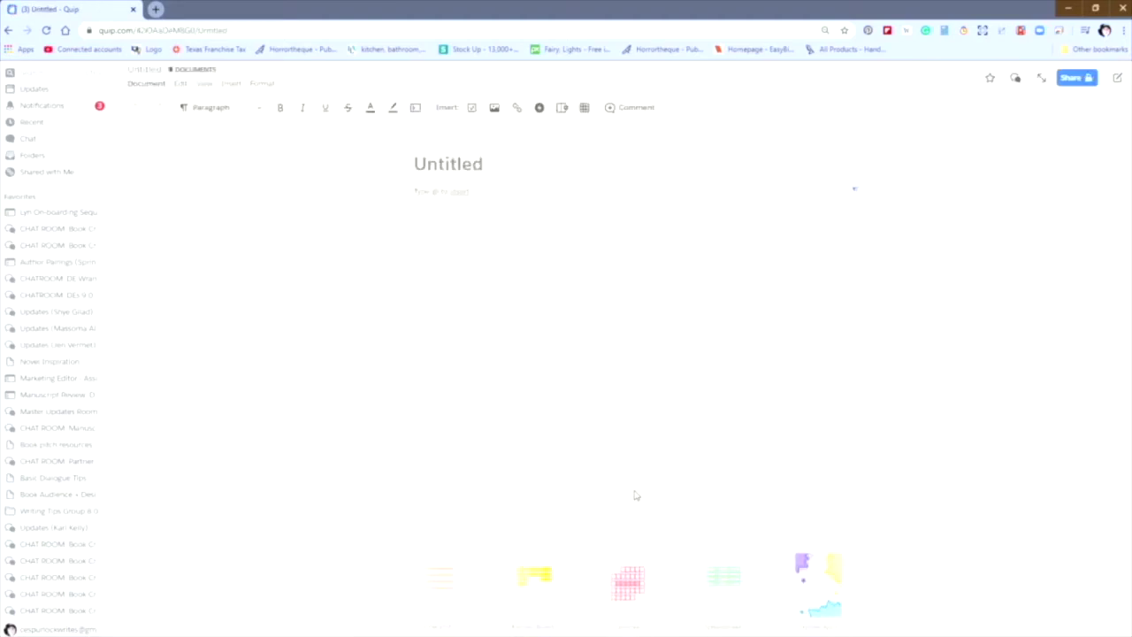
{"action": "key", "text": "ctrl+v"}
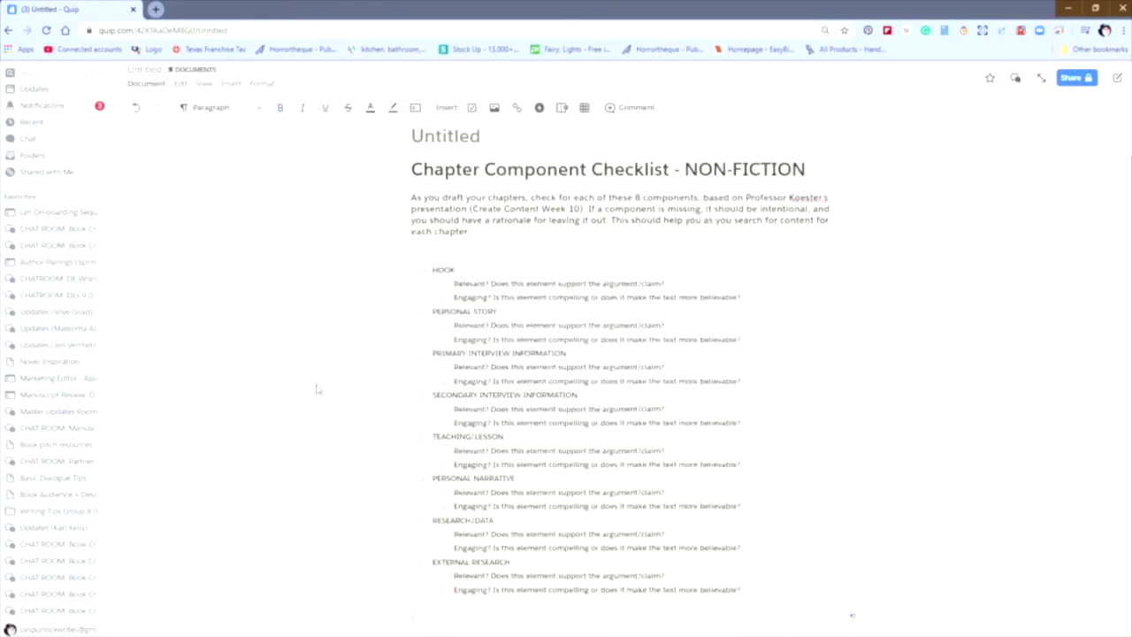
Remove the empty Untitled line so the pasted checklist heading becomes the new document's title.
{"action": "scroll", "coordinate": [316, 389], "scroll_direction": "up", "scroll_amount": 1}
{"action": "scroll", "coordinate": [322, 389], "scroll_direction": "down", "scroll_amount": 1}
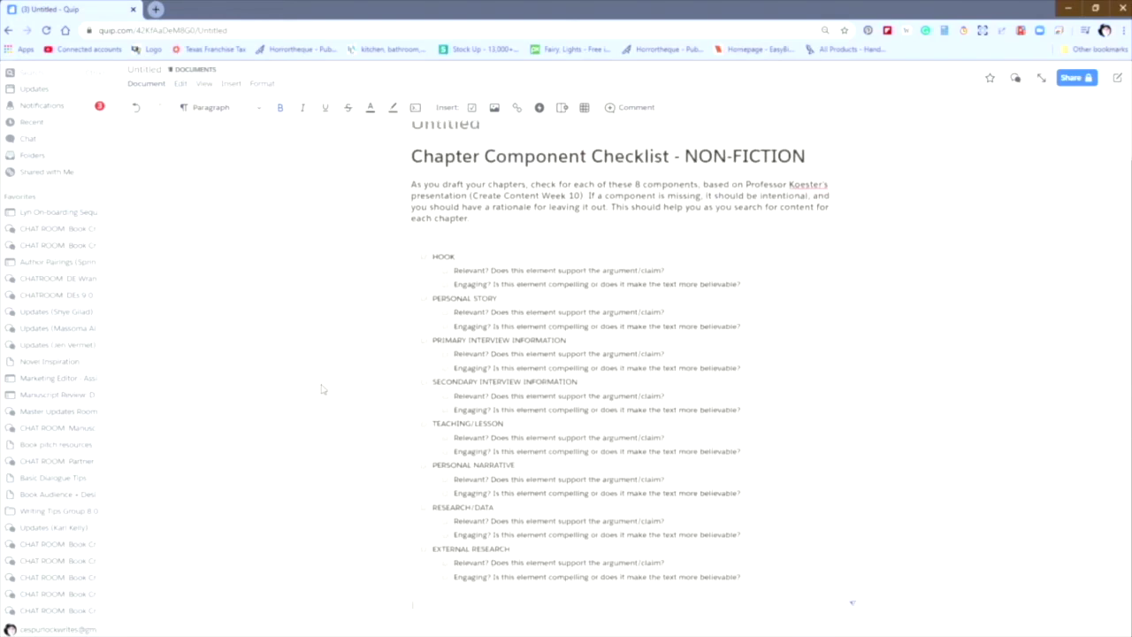
{"action": "scroll", "coordinate": [321, 389], "scroll_direction": "up", "scroll_amount": 1}
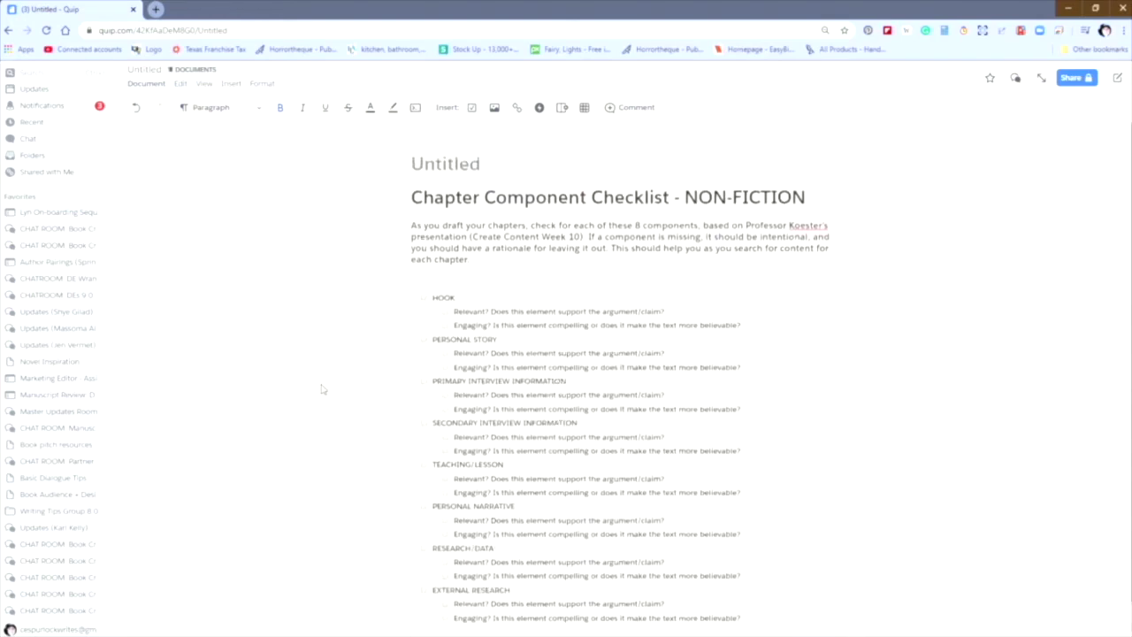
{"action": "left_click", "coordinate": [499, 172]}
{"action": "scroll", "coordinate": [421, 243], "scroll_direction": "down", "scroll_amount": 1}
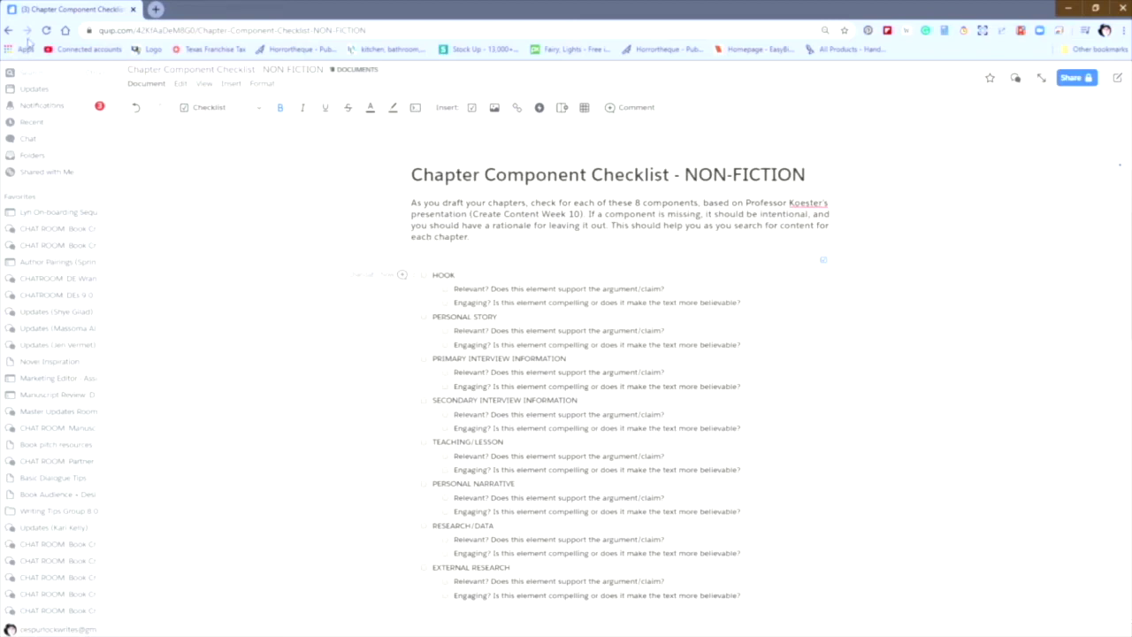
Find the DE DOCUMENTS LIBRARY folder and open its FICTION/MEMOIR/CREATIVE chapter component checklist.
{"action": "left_click", "coordinate": [51, 71]}
{"action": "type", "text": "de"}
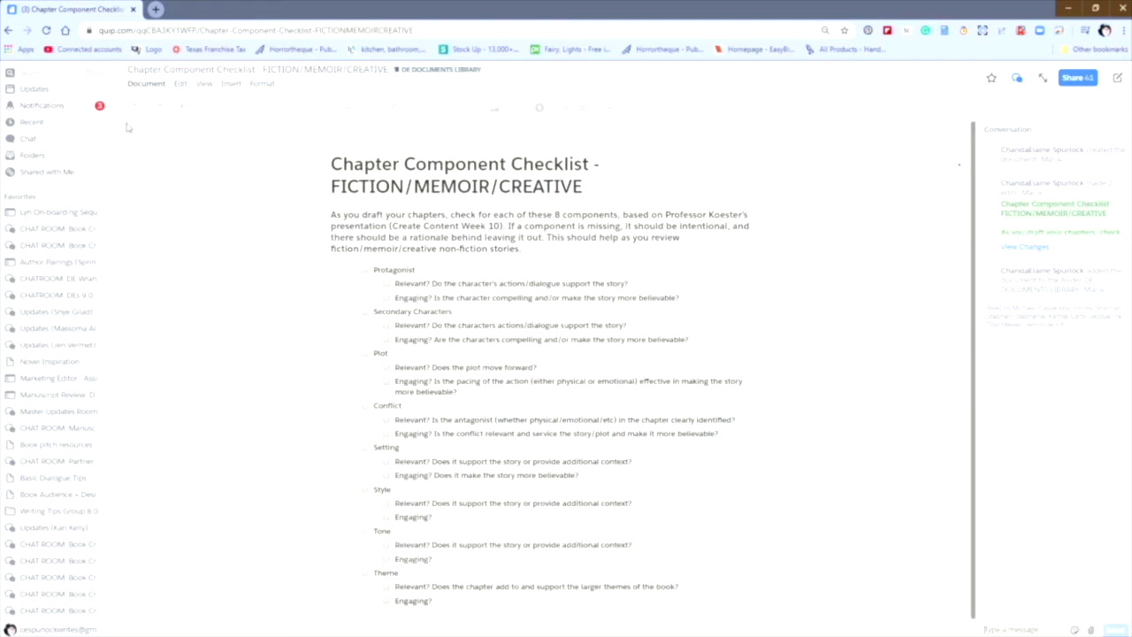
Copy the FICTION/MEMOIR/CREATIVE checklist to the Private folder, adding "- Personal" to the end of its name.
{"action": "left_click", "coordinate": [147, 83]}
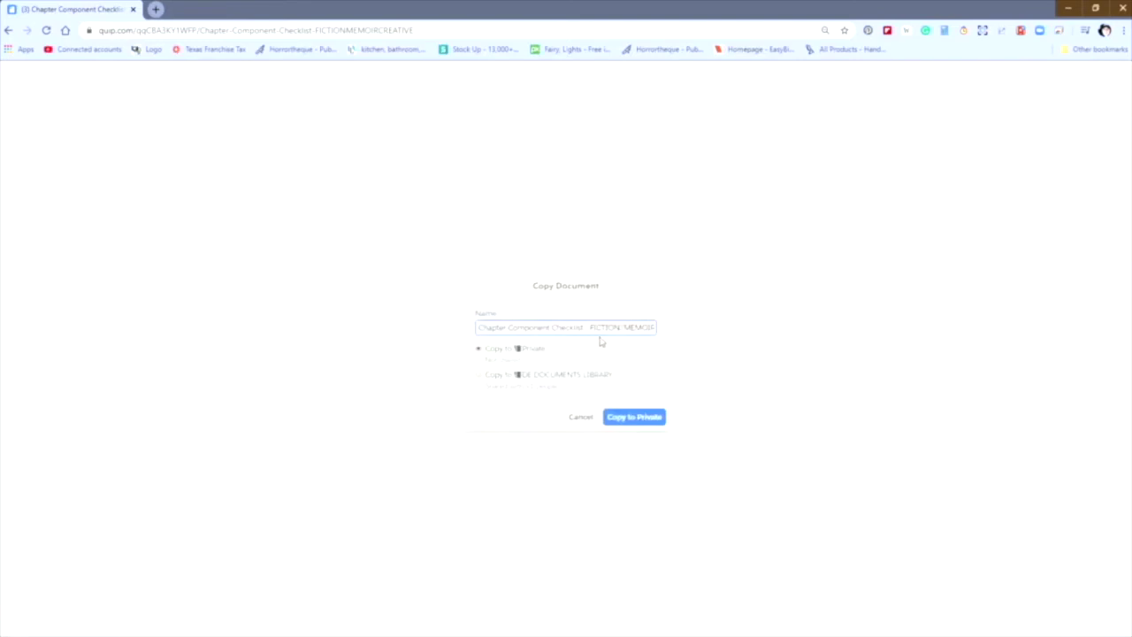
{"action": "left_click", "coordinate": [611, 327]}
{"action": "key", "text": "Right"}
{"action": "key", "text": "Right"}
{"action": "key", "text": "Right"}
{"action": "key", "text": "Right"}
{"action": "key", "text": "Right"}
{"action": "key", "text": "Right"}
{"action": "key", "text": "Right"}
{"action": "key", "text": "Right"}
{"action": "key", "text": "Right"}
{"action": "key", "text": "Right"}
{"action": "key", "text": "Right"}
{"action": "key", "text": "Right"}
{"action": "key", "text": "Right"}
{"action": "key", "text": "Right"}
{"action": "key", "text": "Right"}
{"action": "key", "text": "Right"}
{"action": "key", "text": "Right"}
{"action": "key", "text": "Right"}
{"action": "key", "text": "Right"}
{"action": "key", "text": "Right"}
{"action": "key", "text": "BackSpace"}
{"action": "key", "text": "BackSpace"}
{"action": "key", "text": "BackSpace"}
{"action": "key", "text": "BackSpace"}
{"action": "key", "text": "BackSpace"}
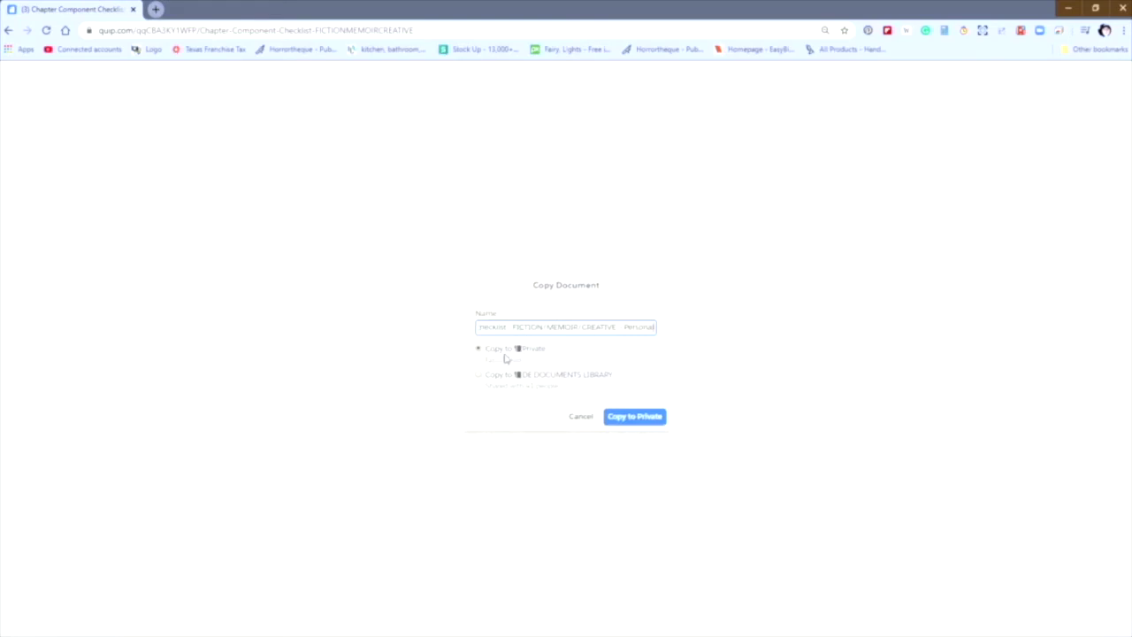
{"action": "left_click", "coordinate": [628, 420]}
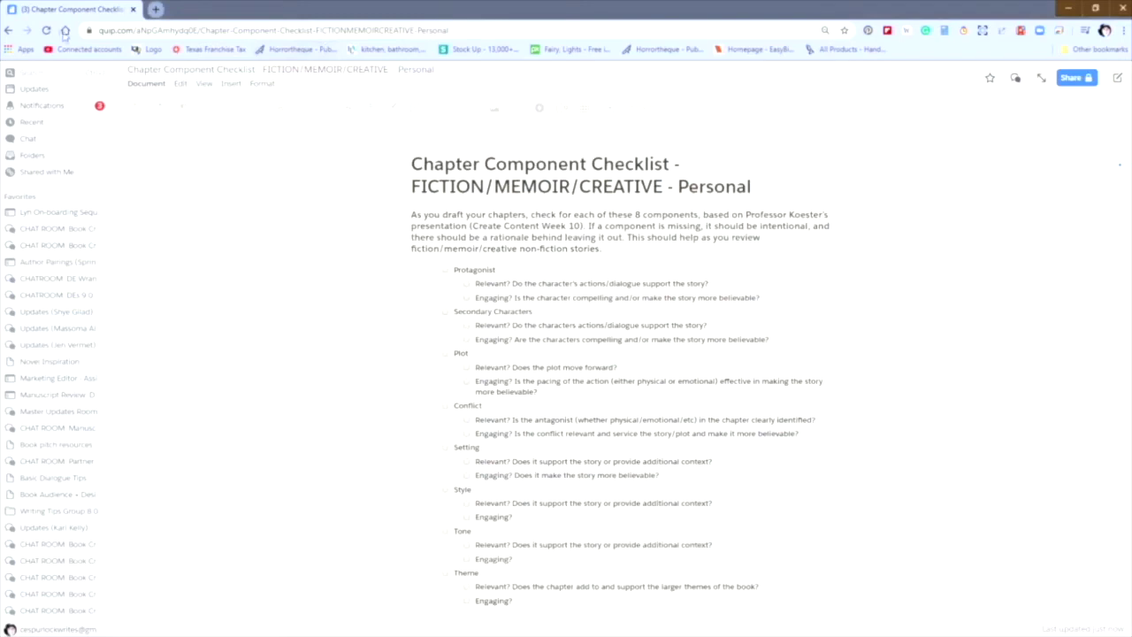
In the Personal copy of the checklist, add "George the Dragon" after the Protagonist item.
{"action": "left_click", "coordinate": [9, 30]}
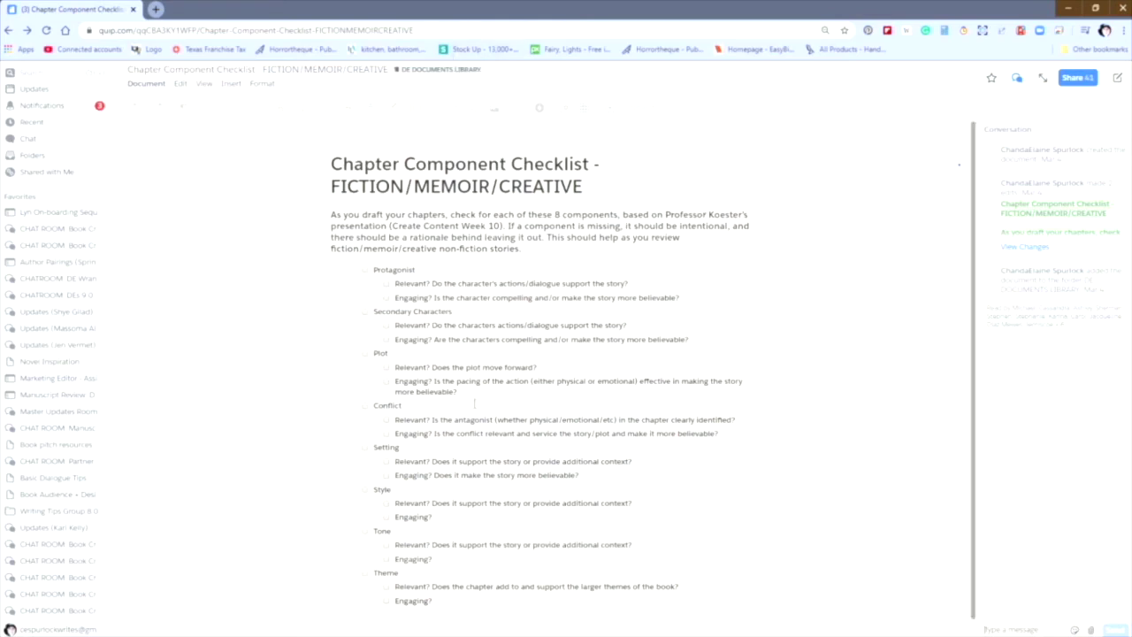
{"action": "left_click", "coordinate": [27, 34]}
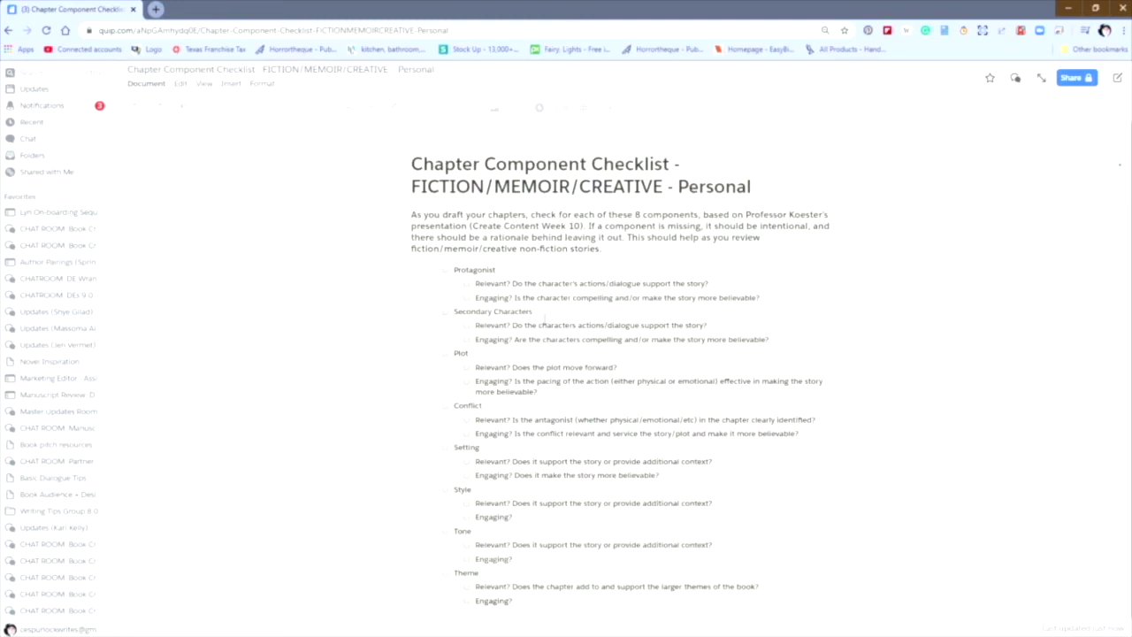
{"action": "left_click", "coordinate": [521, 279]}
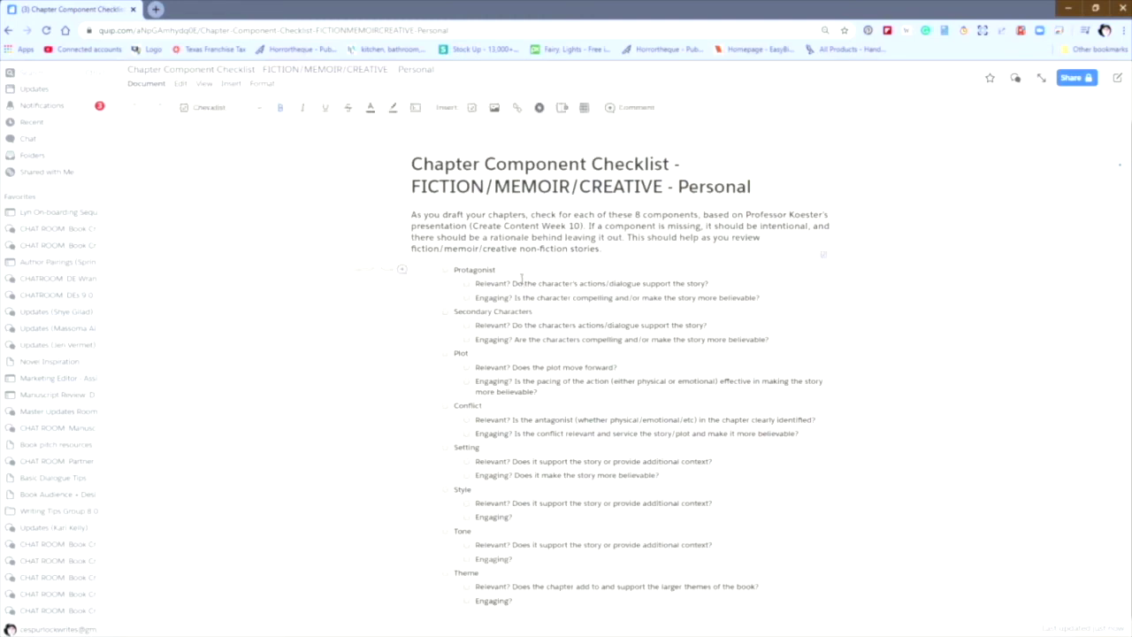
{"action": "type", "text": "Covered"}
{"action": "type", "text": ": Y"}
{"action": "type", "text": " the Drag"}
{"action": "type", "text": "on"}
Add "A bunch of random elves" after the Secondary Characters item and "Who cares" after the Plot item.
{"action": "left_click", "coordinate": [592, 320]}
{"action": "type", "text": "A Neal"}
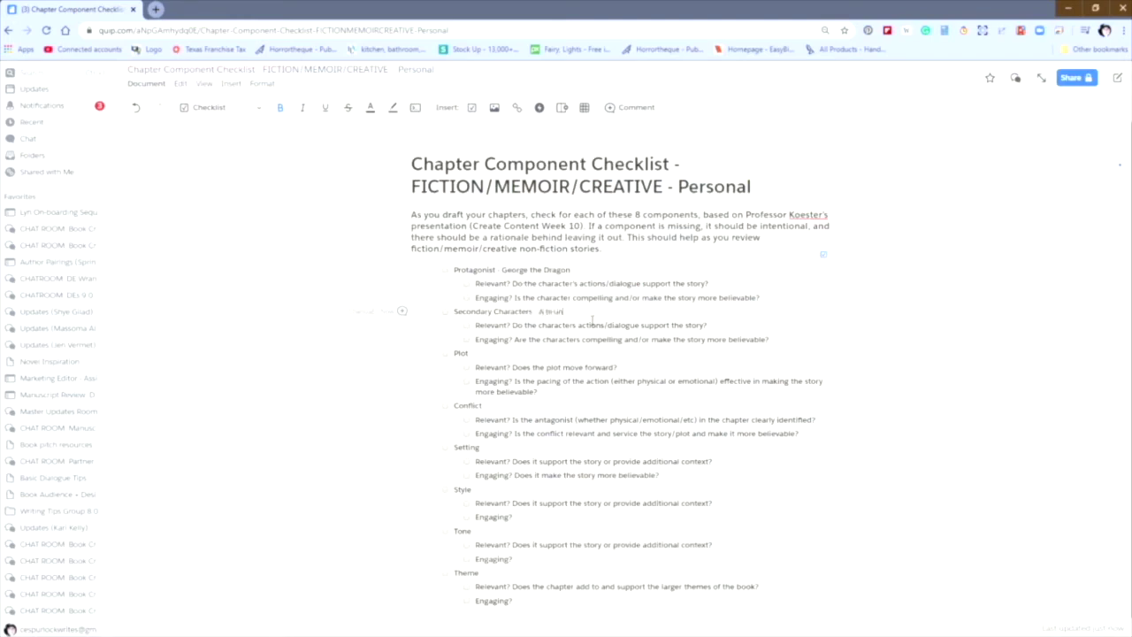
{"action": "key", "text": "BackSpace"}
{"action": "key", "text": "BackSpace"}
{"action": "key", "text": "BackSpace"}
{"action": "type", "text": "unch of drag"}
{"action": "type", "text": "dom elve"}
{"action": "left_click", "coordinate": [517, 357]}
{"action": "type", "text": "Who cares"}
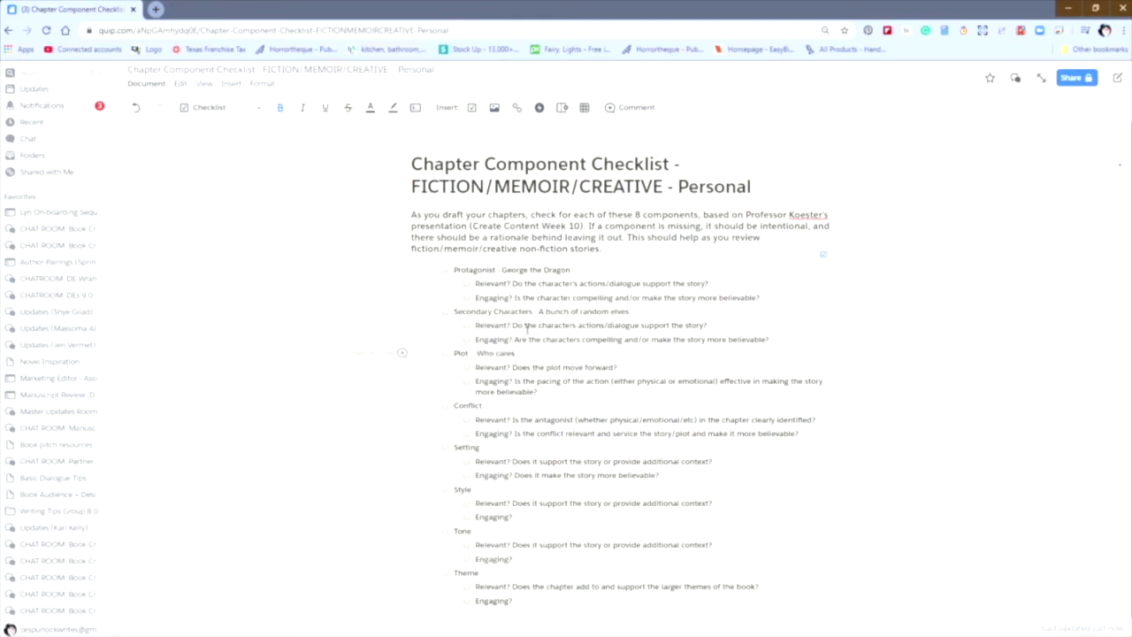
Check the original FICTION/MEMOIR/CREATIVE checklist in the library against the edits, returning to the Personal copy.
{"action": "left_click", "coordinate": [16, 32]}
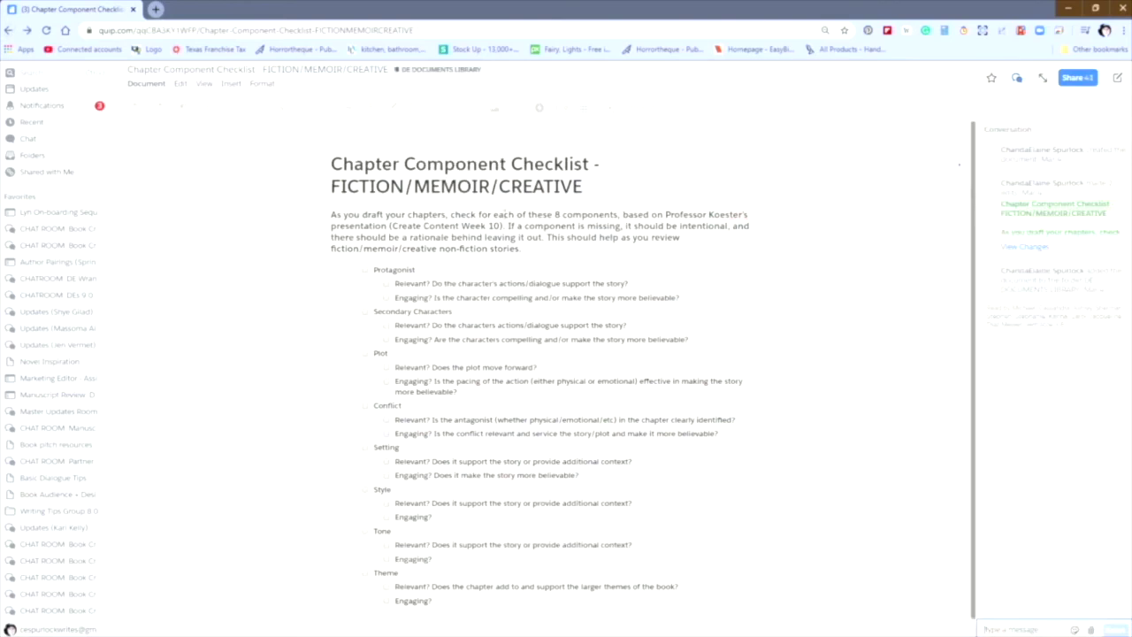
{"action": "left_click", "coordinate": [28, 30]}
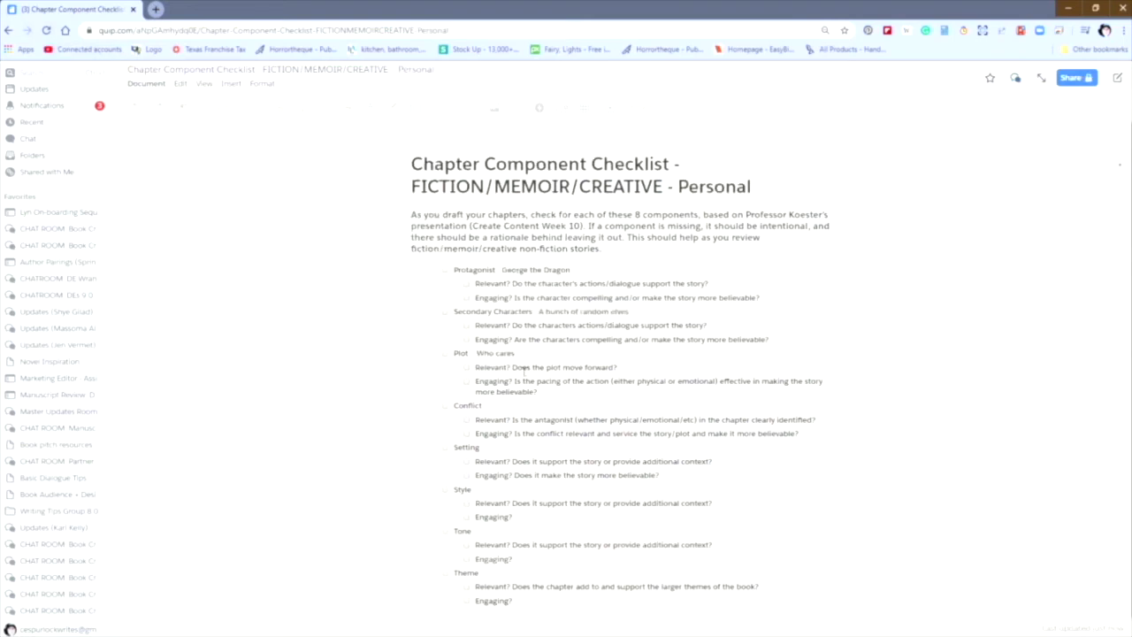
Open the folder chooser for moving the Personal checklist, browse the shared folders and search them by an author's name.
{"action": "left_click", "coordinate": [143, 84]}
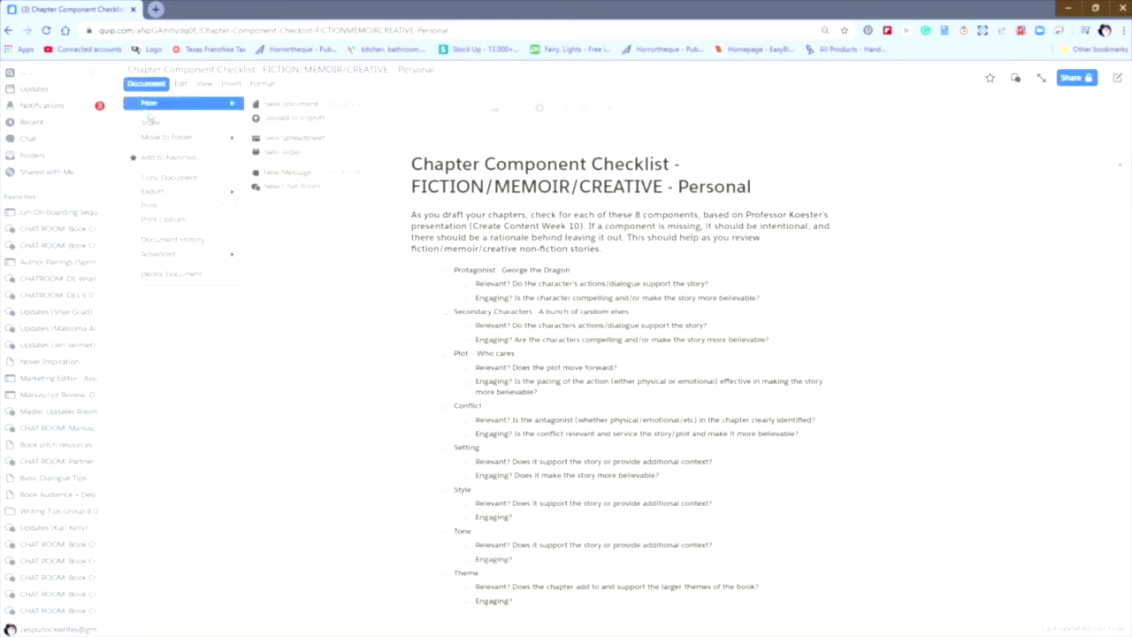
{"action": "mouse_move", "coordinate": [162, 142]}
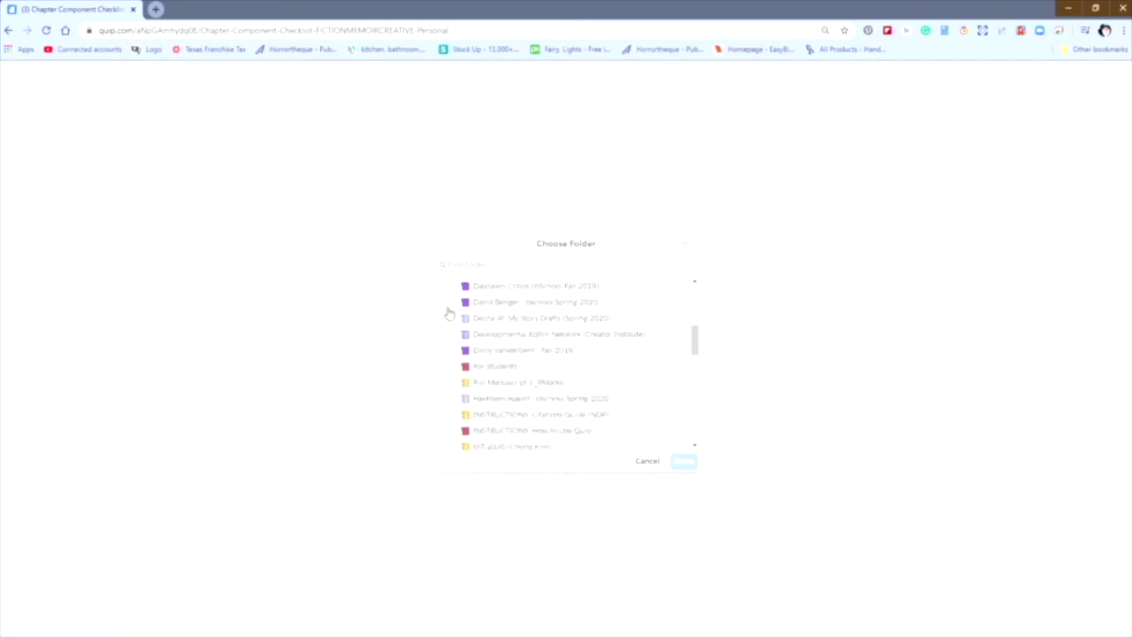
{"action": "scroll", "coordinate": [448, 313], "scroll_direction": "up", "scroll_amount": 5}
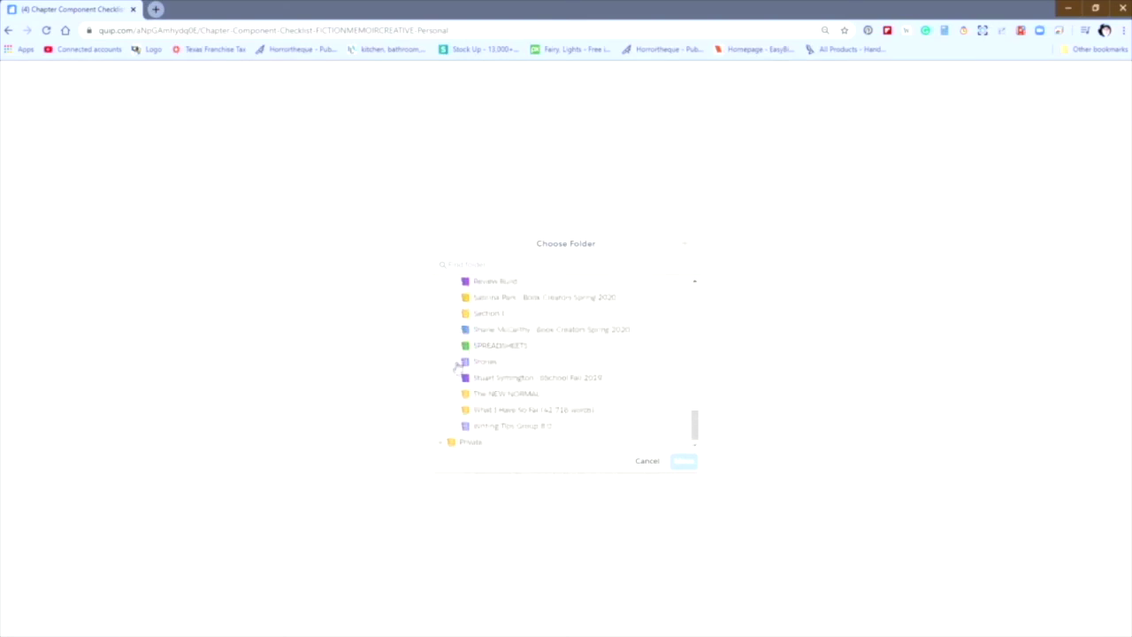
{"action": "scroll", "coordinate": [457, 365], "scroll_direction": "up", "scroll_amount": 10}
{"action": "scroll", "coordinate": [457, 365], "scroll_direction": "up", "scroll_amount": 10}
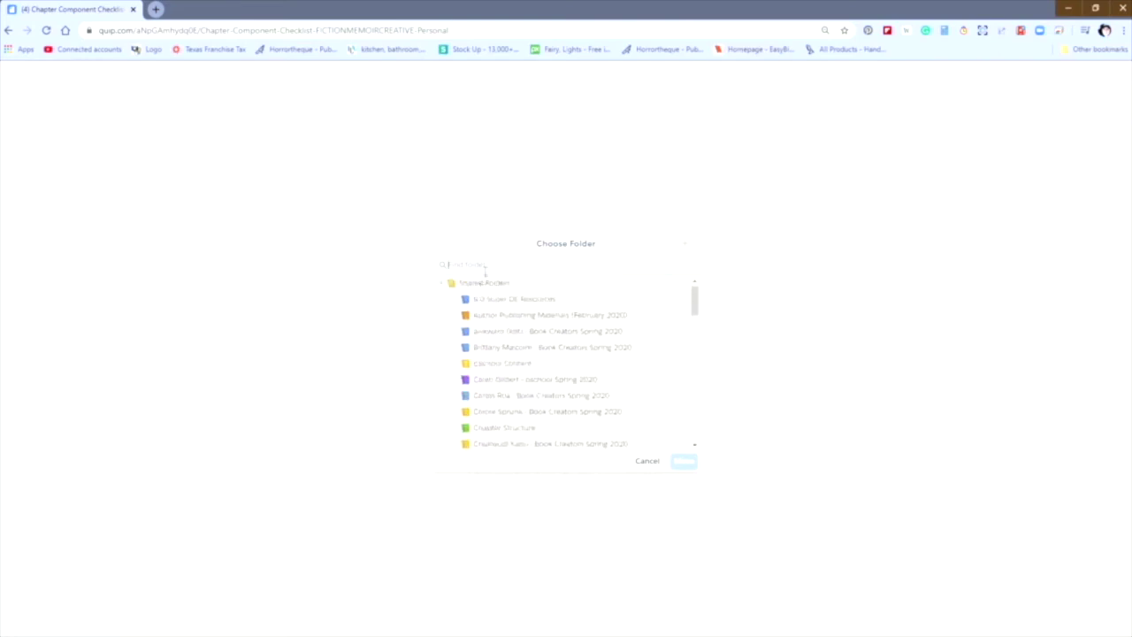
{"action": "left_click", "coordinate": [485, 268]}
{"action": "type", "text": "sherm"}
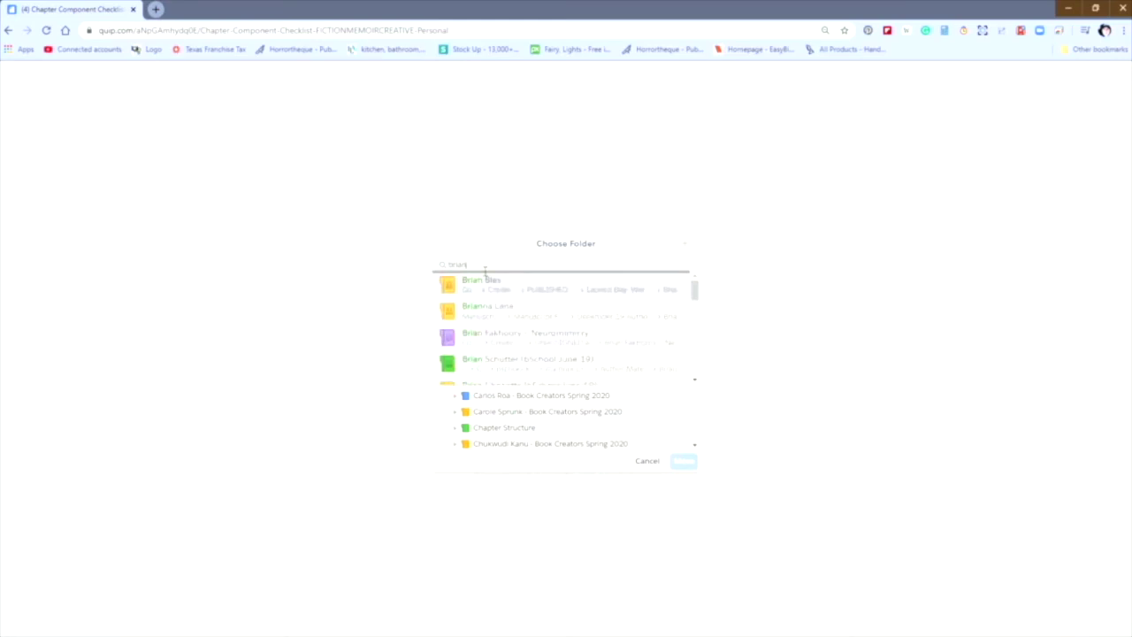
{"action": "type", "text": "n"}
{"action": "key", "text": "BackSpace"}
{"action": "key", "text": "BackSpace"}
{"action": "key", "text": "BackSpace"}
{"action": "key", "text": "BackSpace"}
{"action": "key", "text": "BackSpace"}
Try a folder search for "test", clear it, and add the checklist to the author's shared folder, sharing it with the members.
{"action": "type", "text": "tes"}
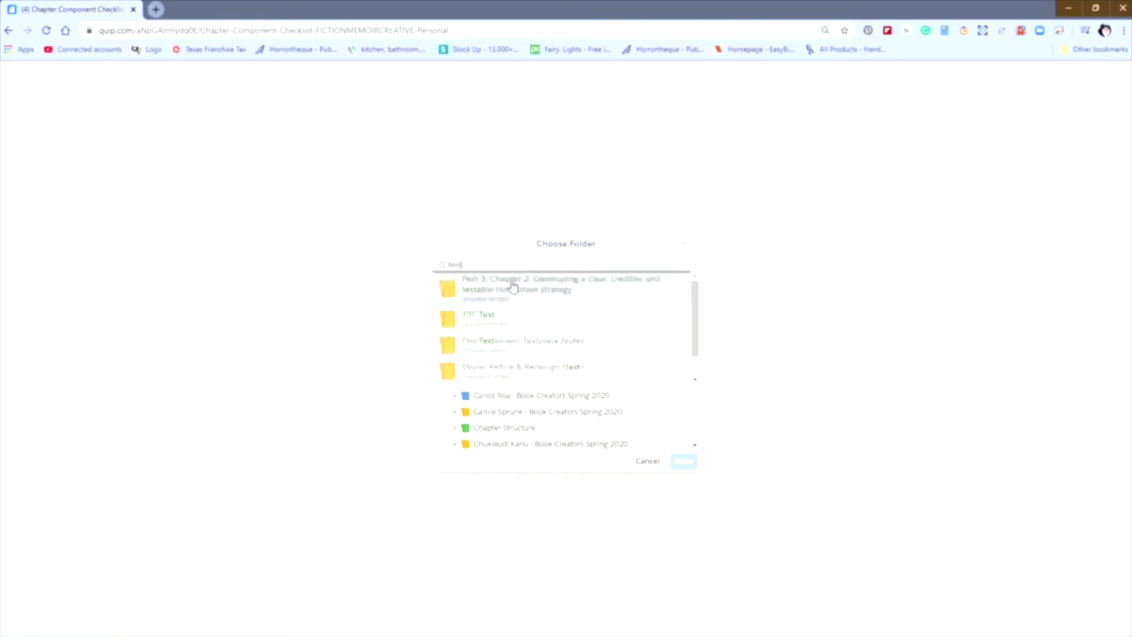
{"action": "type", "text": "t"}
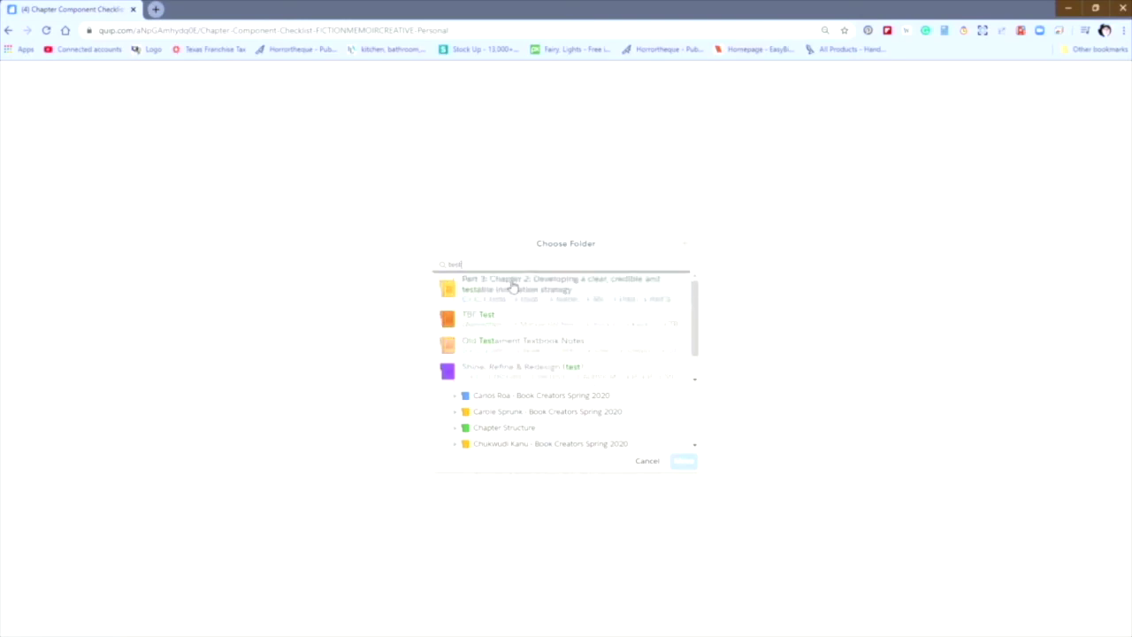
{"action": "key", "text": "BackSpace"}
{"action": "key", "text": "BackSpace"}
{"action": "key", "text": "BackSpace"}
{"action": "key", "text": "BackSpace"}
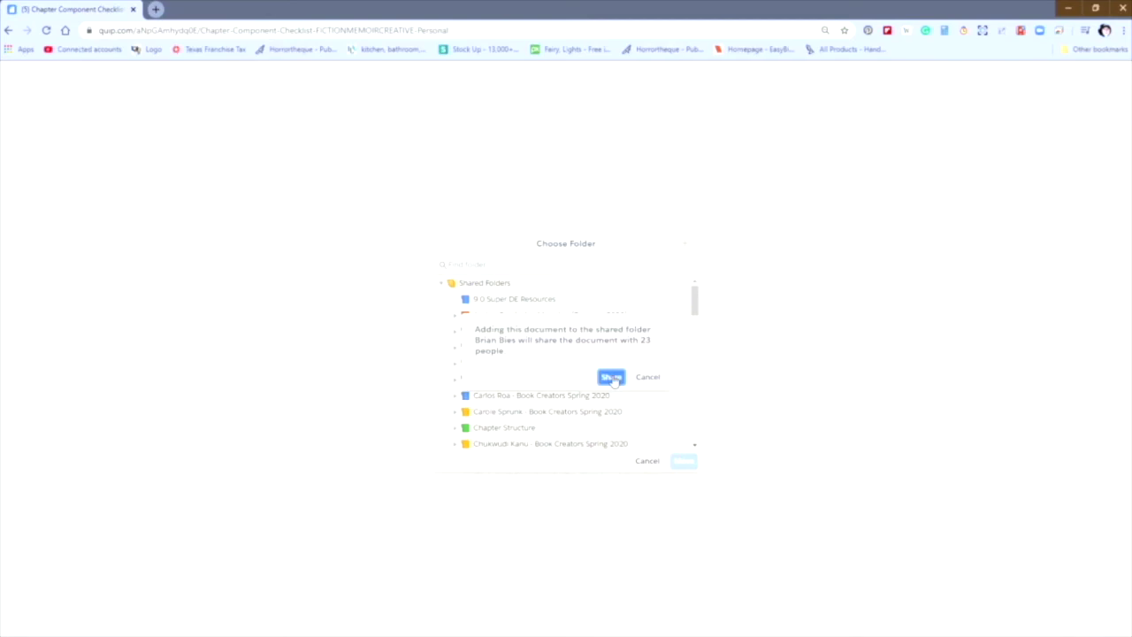
{"action": "left_click", "coordinate": [612, 378]}
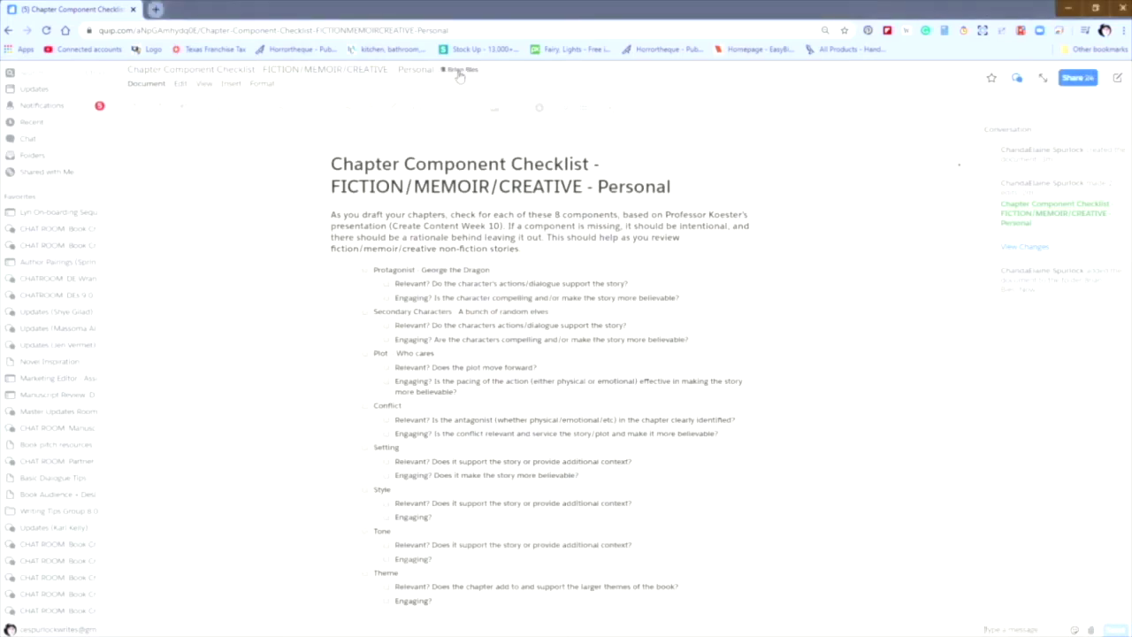
Move the Personal checklist from the author's shared folder to the private DOCUMENTS folder, removing access for the shared folder's members.
{"action": "mouse_move", "coordinate": [458, 75]}
{"action": "left_click", "coordinate": [152, 87]}
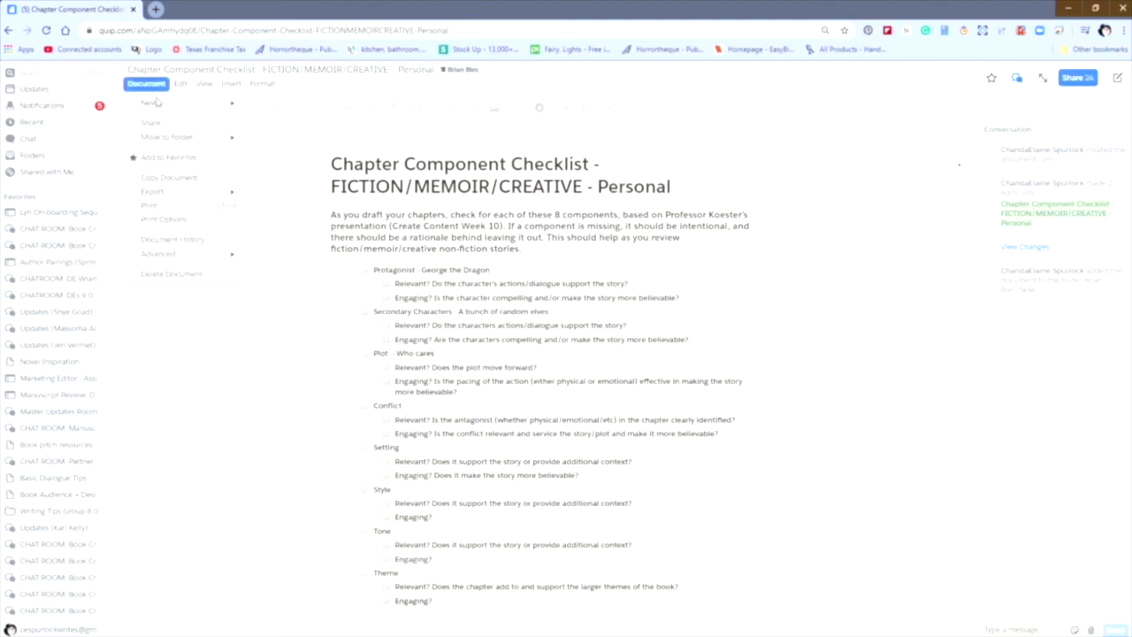
{"action": "mouse_move", "coordinate": [175, 141]}
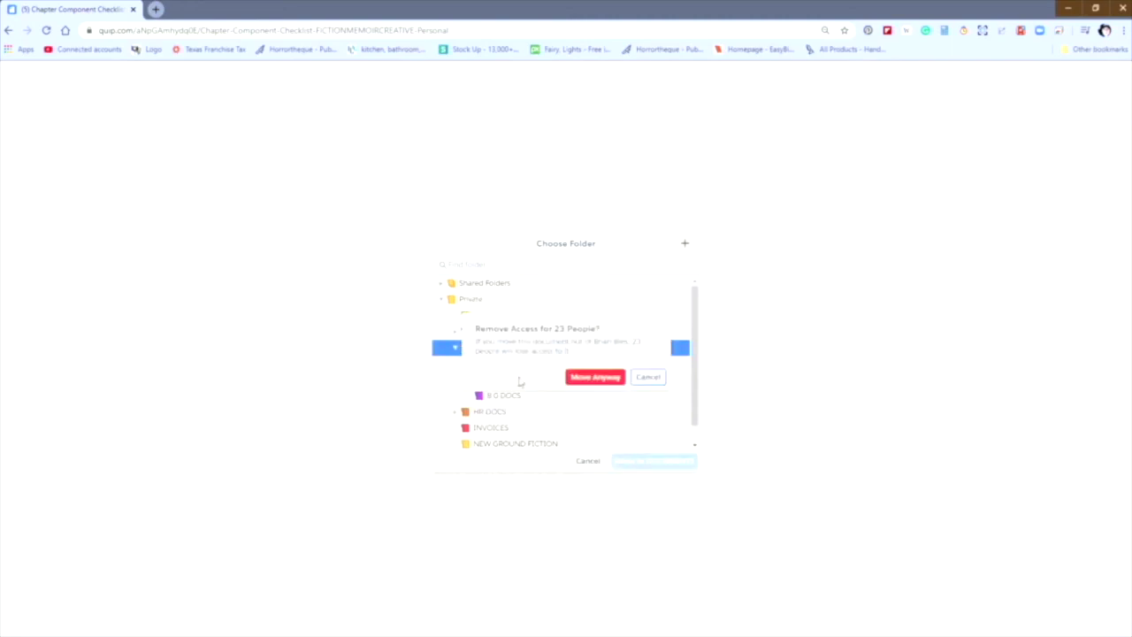
{"action": "left_click", "coordinate": [600, 379]}
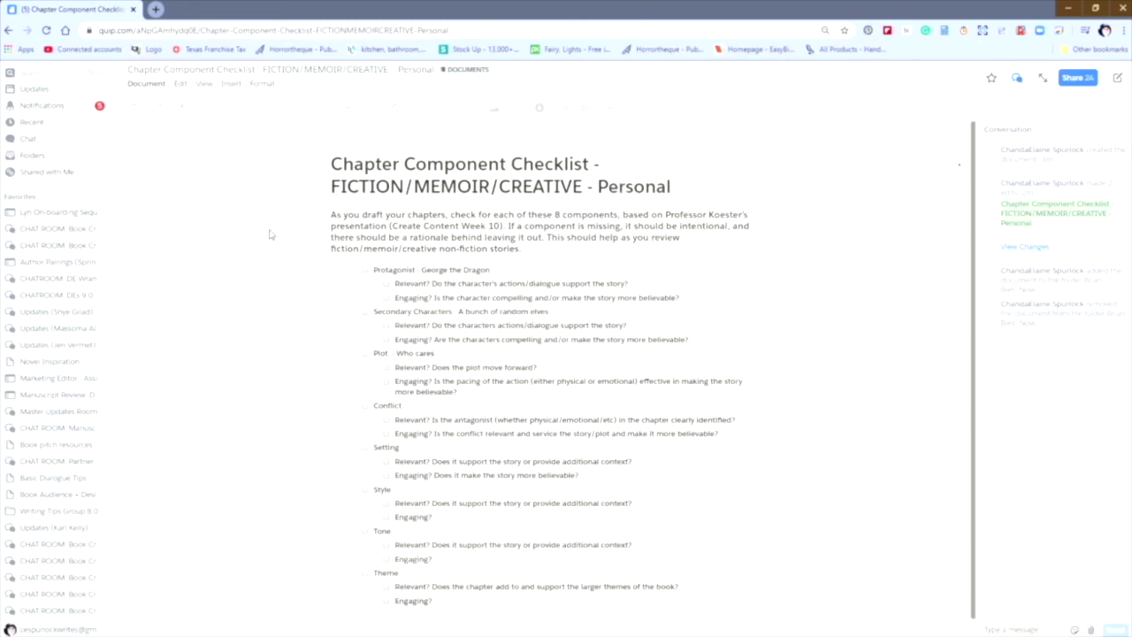
Open the Personal checklist's sharing settings, turn on link sharing with view & edit access, and close the settings.
{"action": "left_click", "coordinate": [152, 84]}
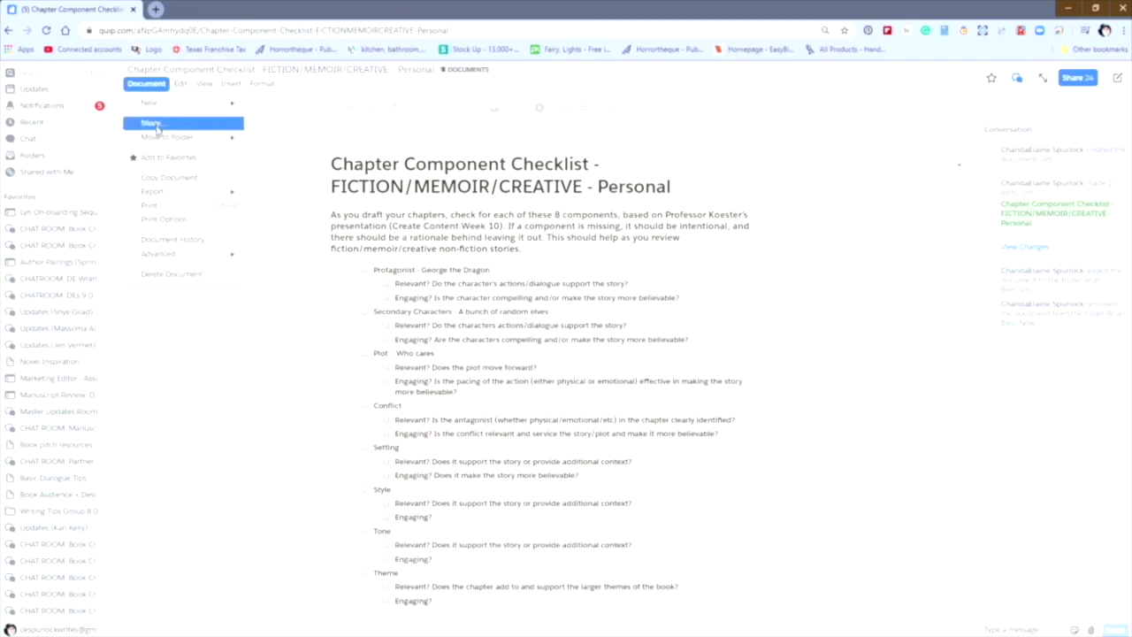
{"action": "left_click", "coordinate": [155, 124]}
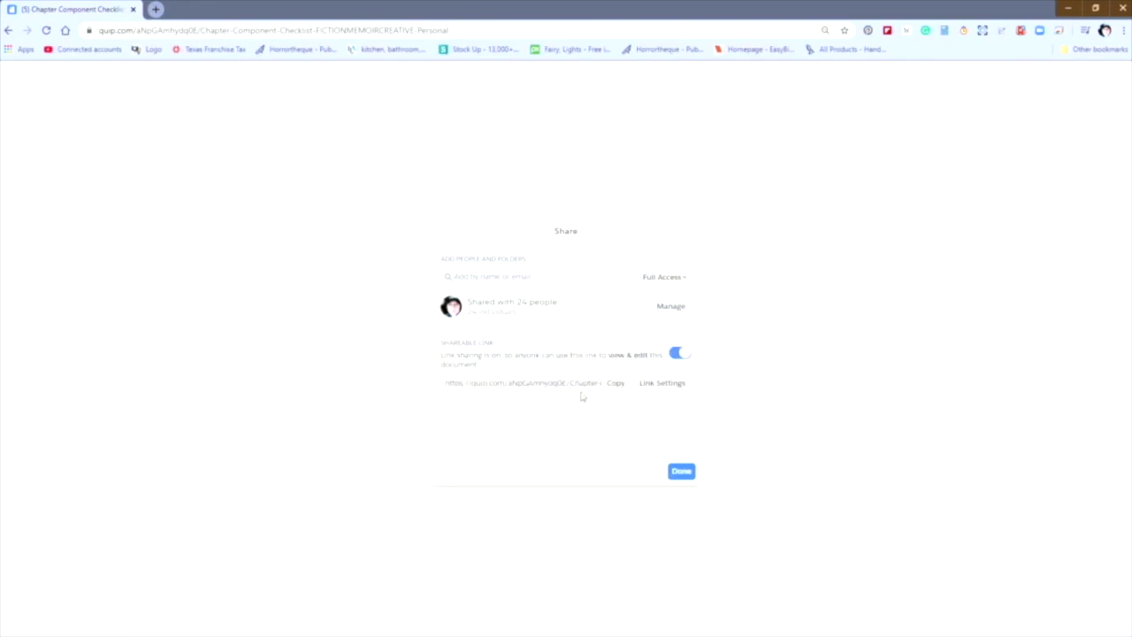
{"action": "left_click", "coordinate": [298, 252]}
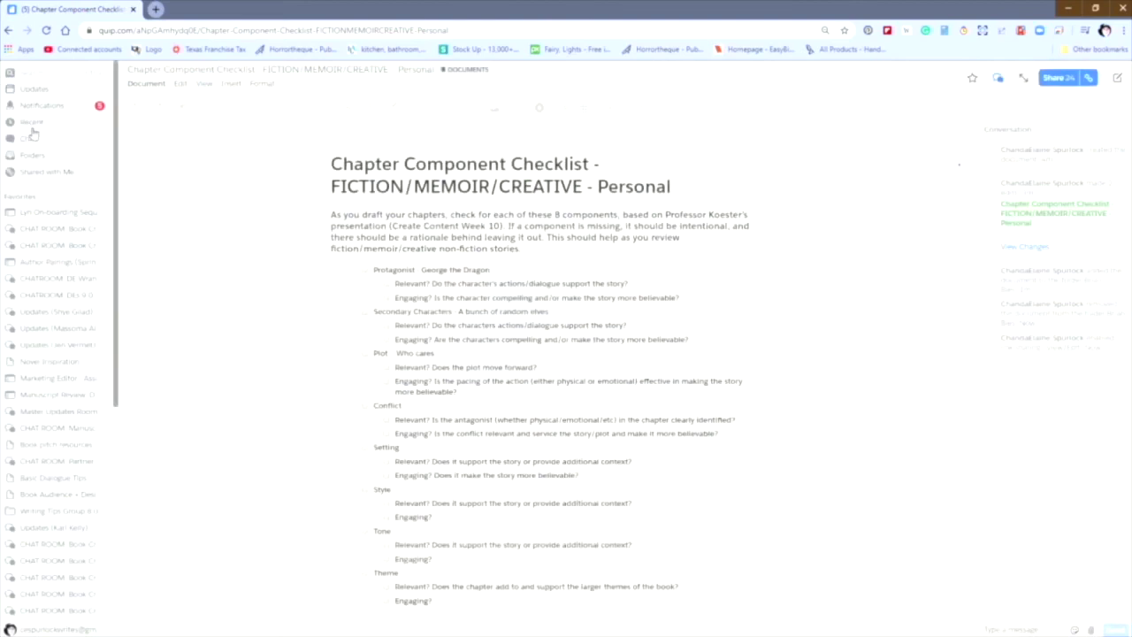
Search the chats for a colleague by first name and open the one-to-one chat with that colleague.
{"action": "left_click", "coordinate": [39, 141]}
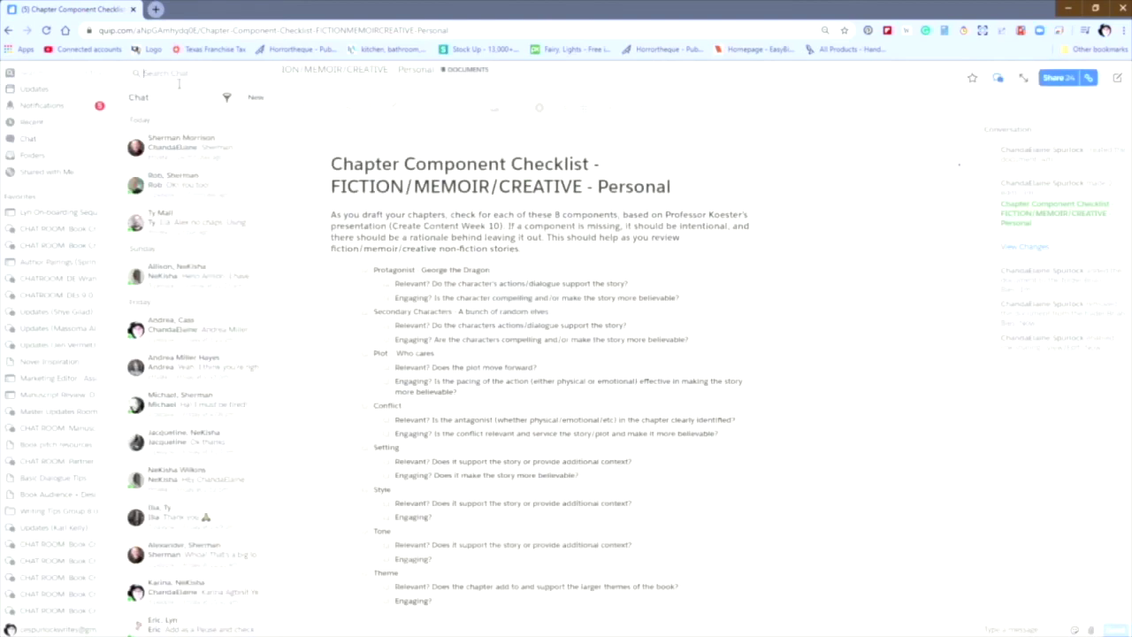
{"action": "type", "text": "sherma"}
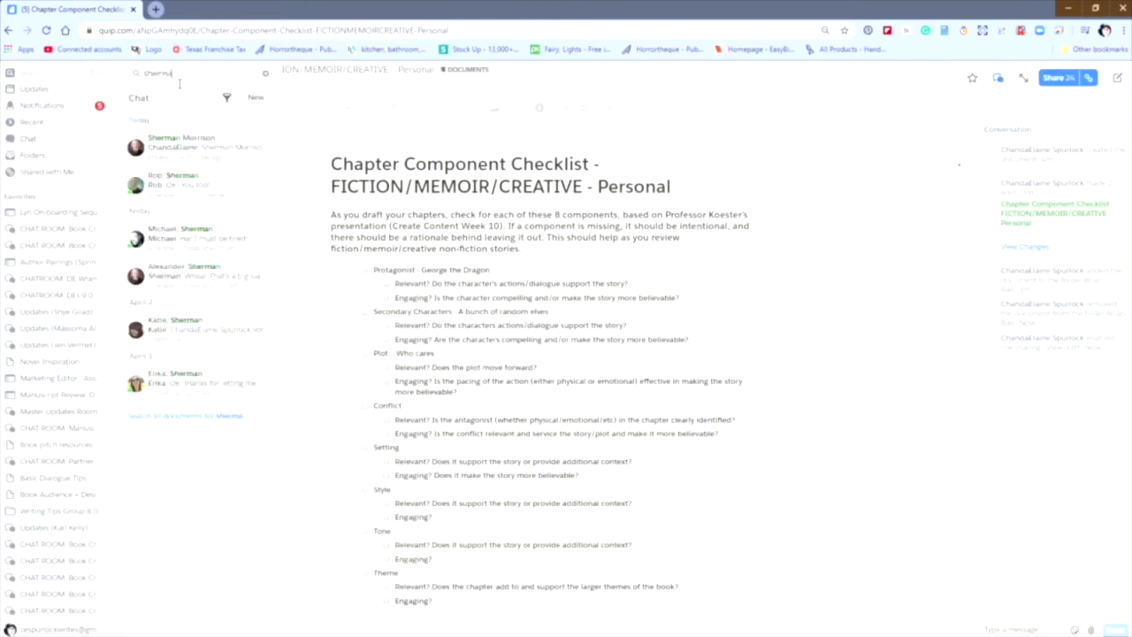
{"action": "left_click", "coordinate": [217, 161]}
Draft a chat message mentioning the colleague with the Personal checklist's link pasted in, and close the chat, discarding the unsent message.
{"action": "left_click", "coordinate": [877, 628]}
{"action": "type", "text": "@sher"}
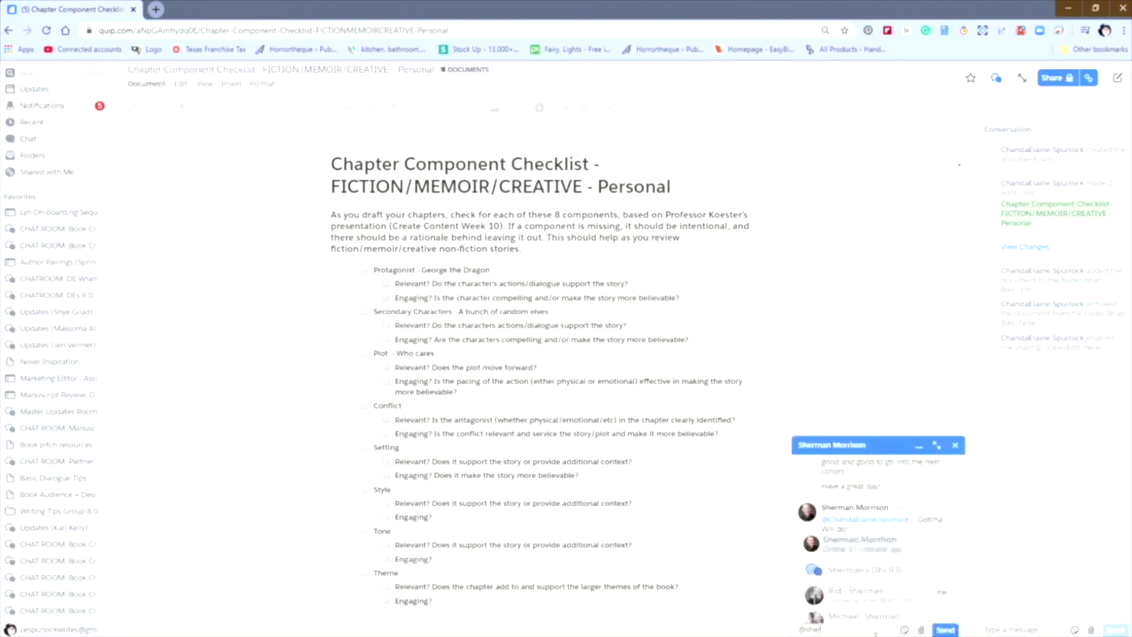
{"action": "key", "text": "Return"}
{"action": "key", "text": "ctrl+v"}
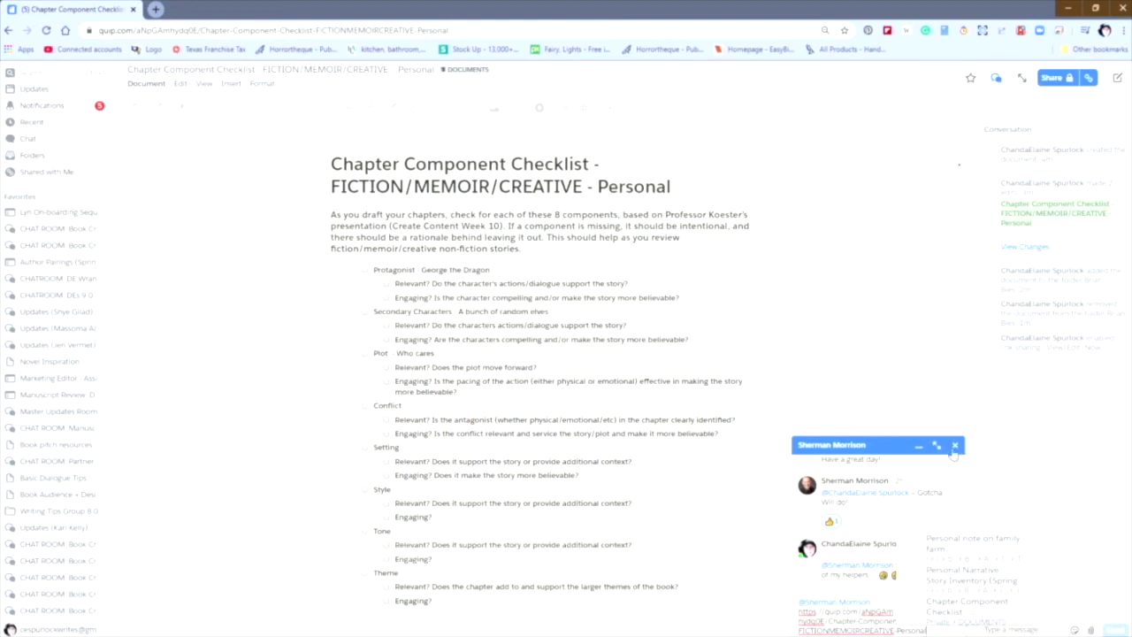
{"action": "left_click", "coordinate": [955, 445]}
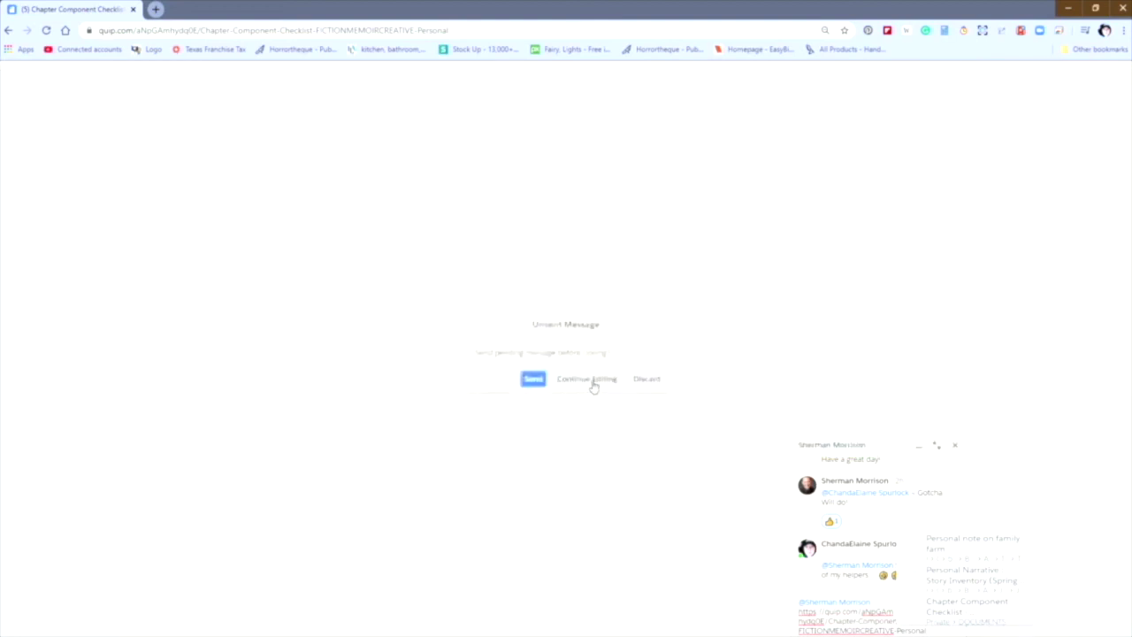
{"action": "left_click", "coordinate": [644, 380]}
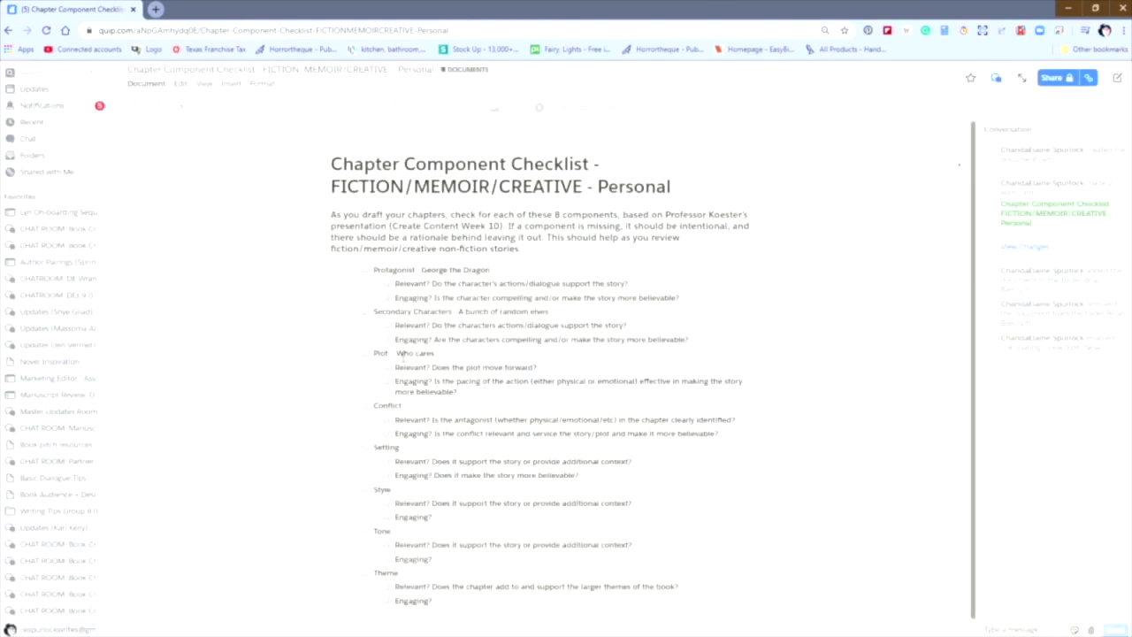